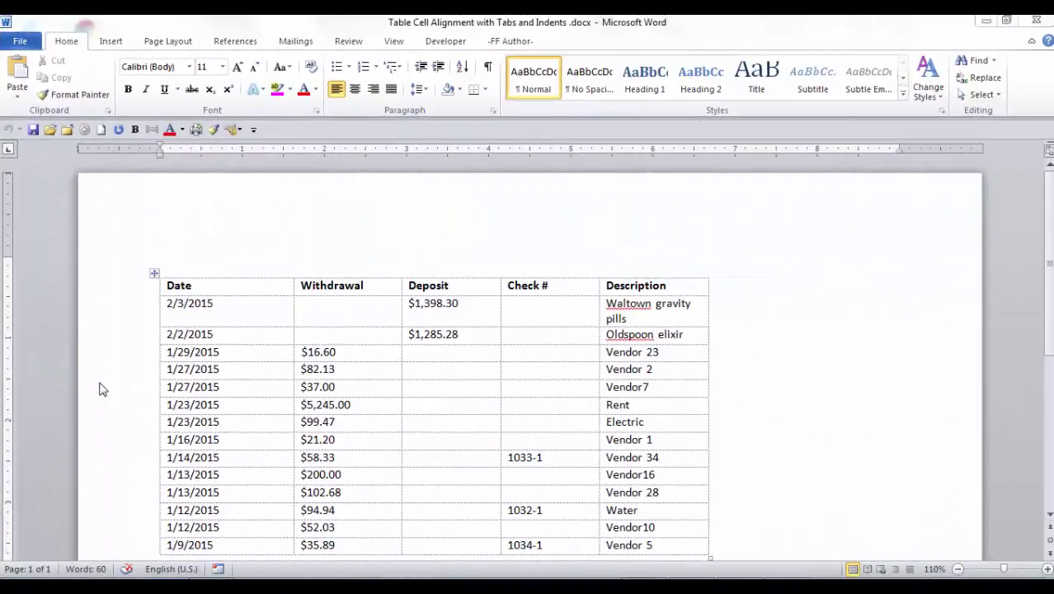
Place the cursor in the 2/3/2015 Date cell of the transaction table
{"action": "left_click", "coordinate": [245, 310]}
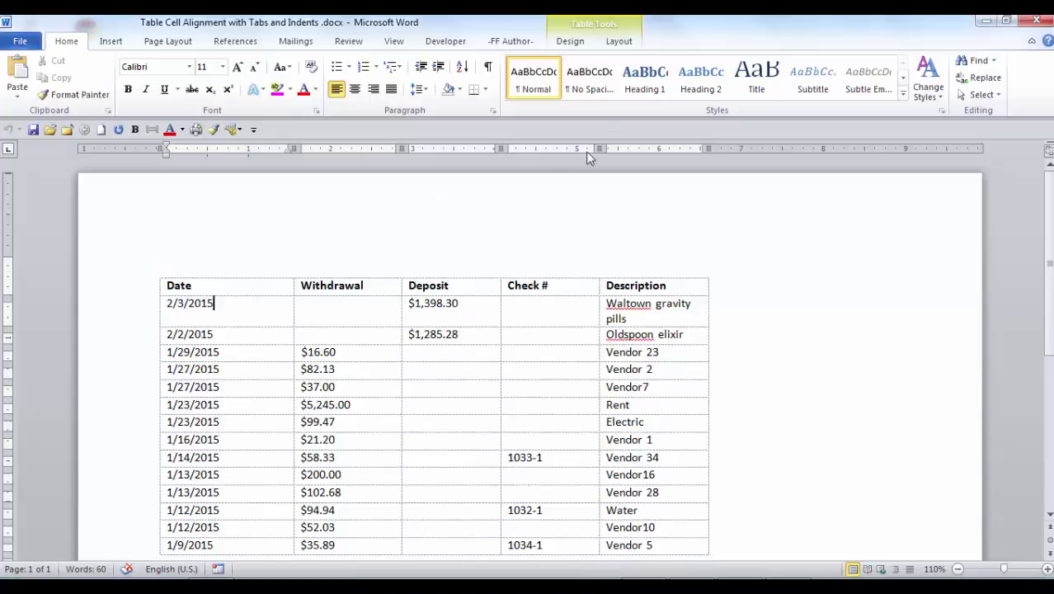
Select the whole table and distribute its five columns to an equal 1.34" width
{"action": "left_click", "coordinate": [619, 43]}
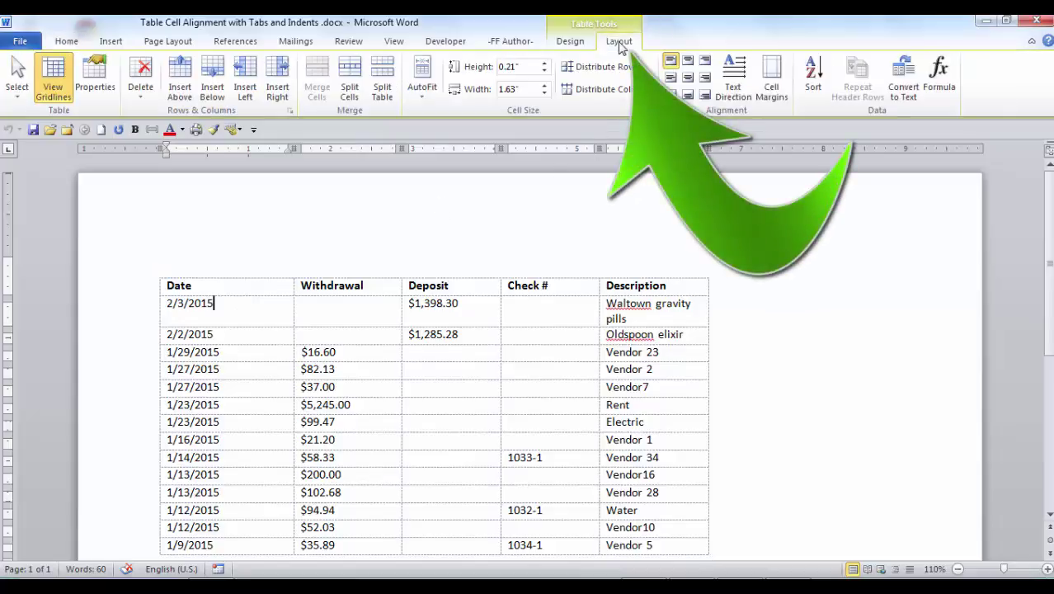
{"action": "key", "text": "ctrl+a"}
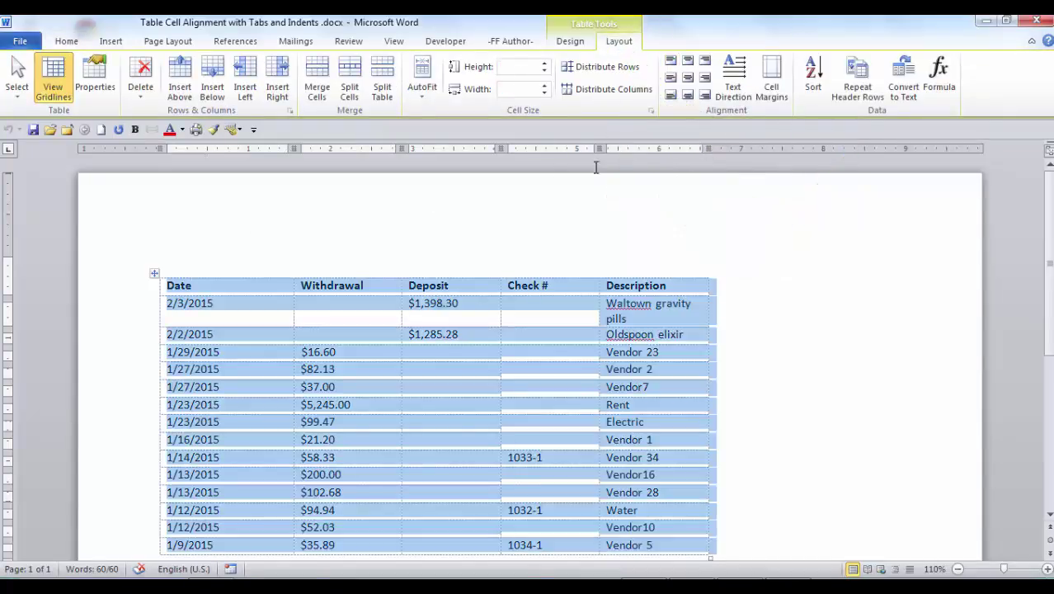
{"action": "left_click", "coordinate": [613, 91]}
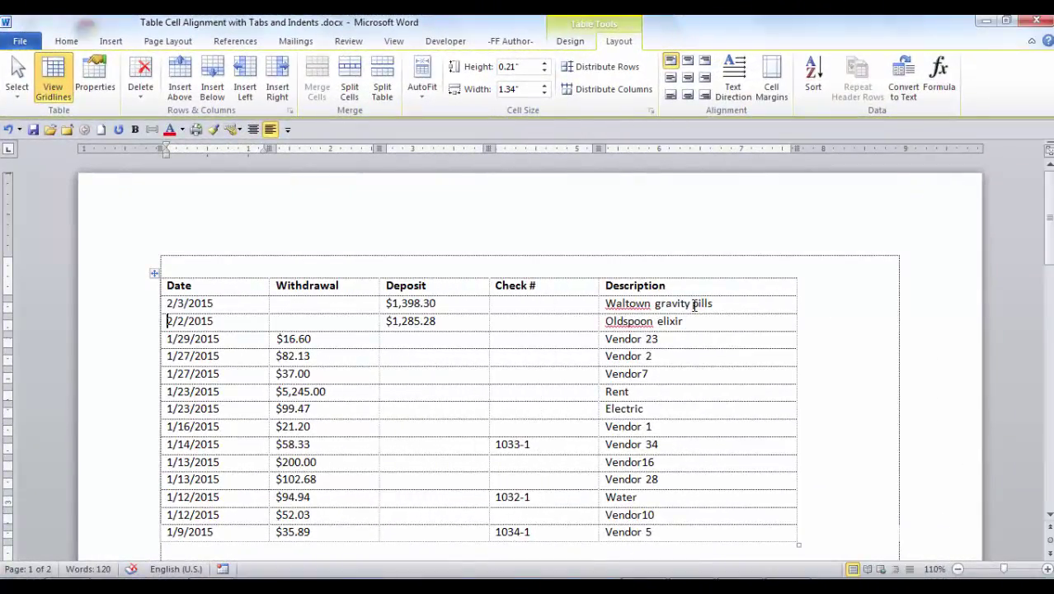
Apply Align Center to the 'Waltown gravity pills' description cell
{"action": "left_click", "coordinate": [693, 304]}
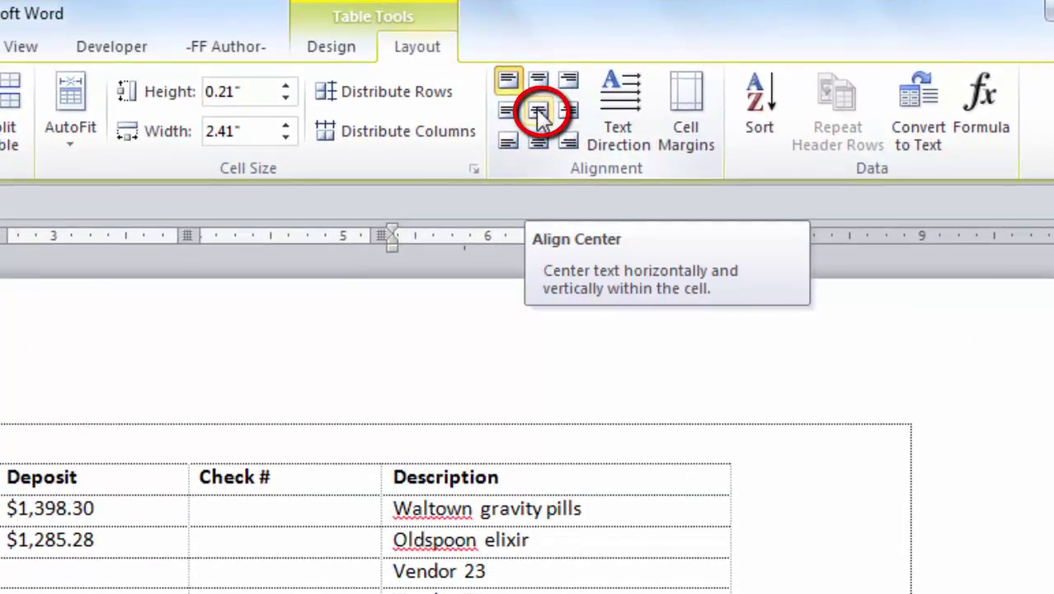
{"action": "left_click", "coordinate": [538, 112]}
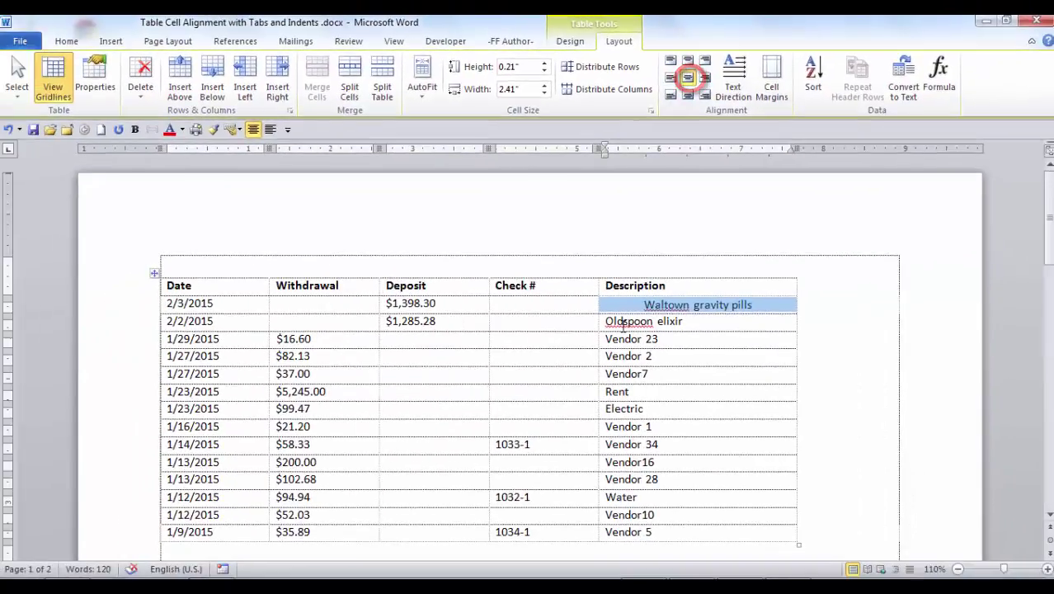
{"action": "left_click", "coordinate": [424, 541]}
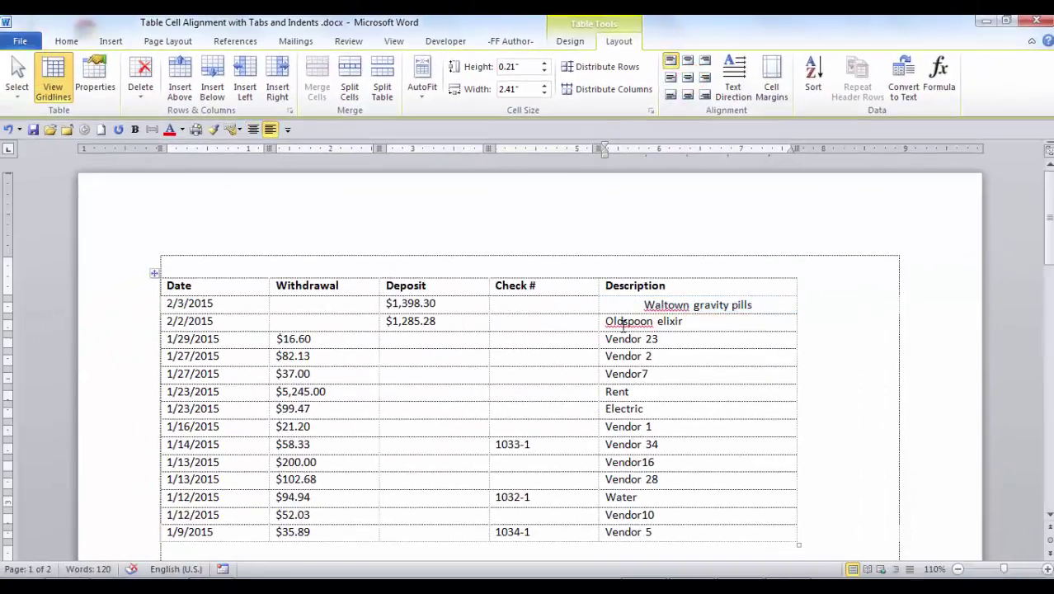
{"action": "left_click", "coordinate": [256, 285]}
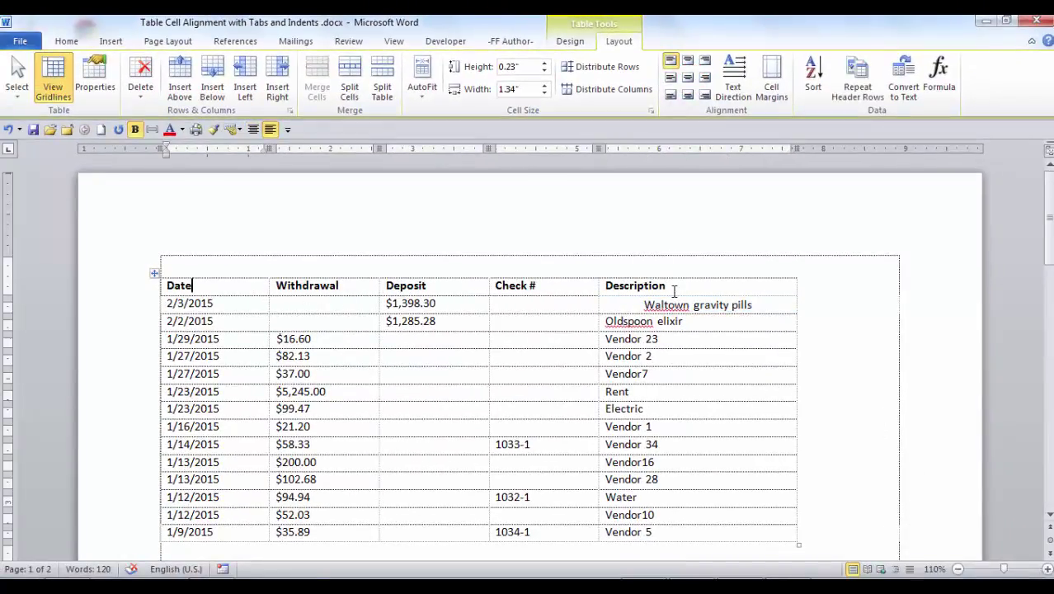
Rotate the header labels to read bottom-to-top and drag the header row taller to fit them
{"action": "left_click_drag", "start_coordinate": [665, 286], "coordinate": [204, 268]}
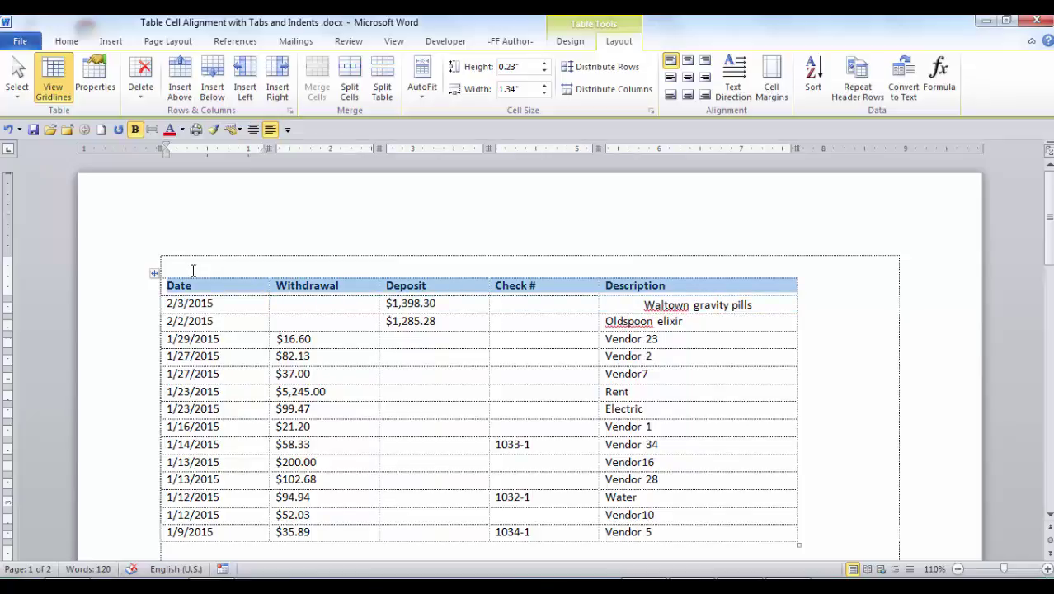
{"action": "left_click", "coordinate": [736, 93]}
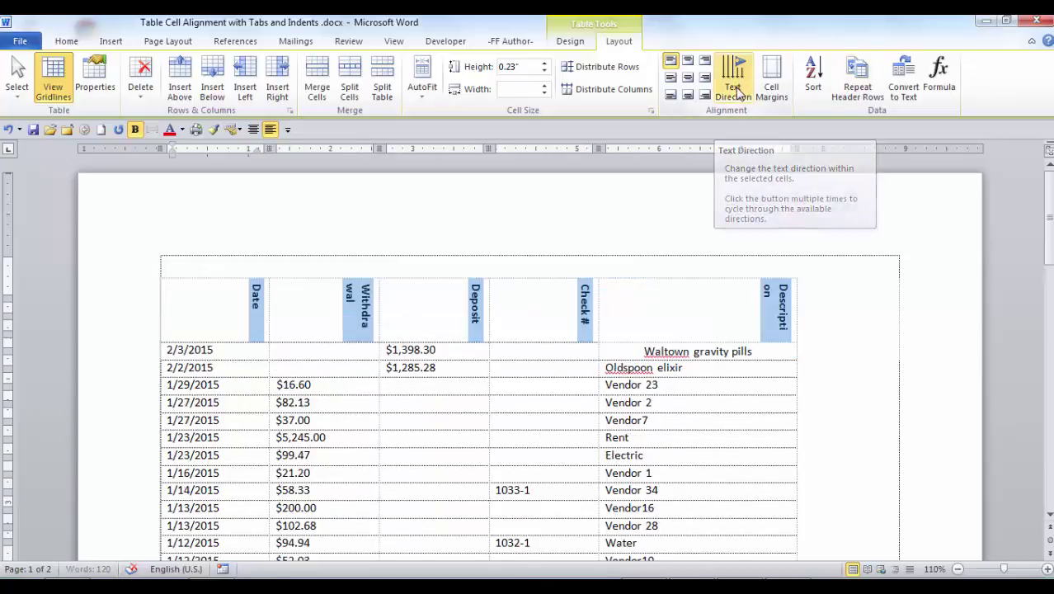
{"action": "left_click", "coordinate": [738, 93]}
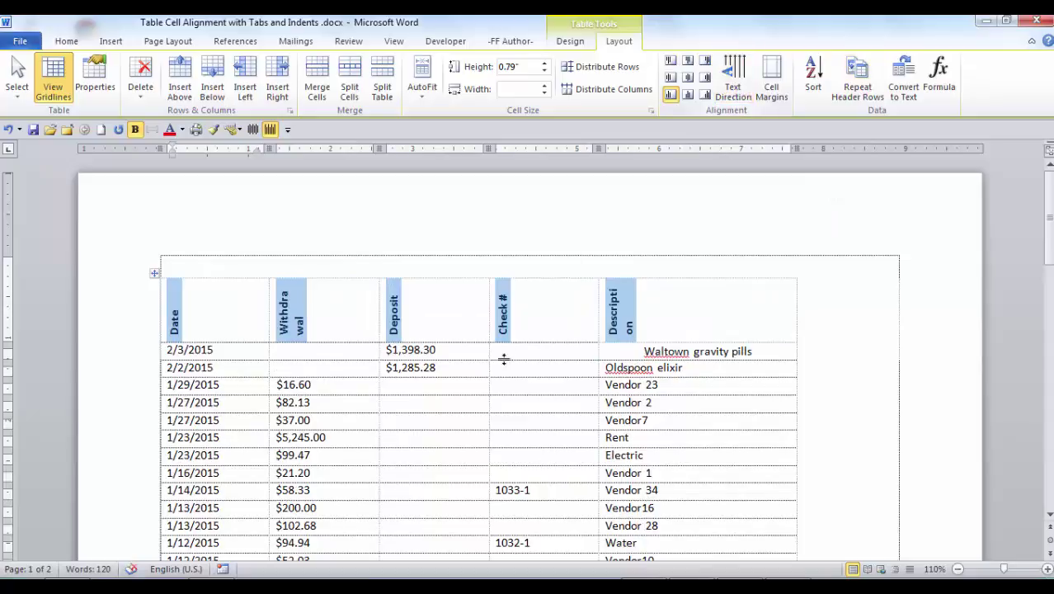
{"action": "left_click", "coordinate": [536, 348]}
{"action": "left_click_drag", "start_coordinate": [537, 342], "coordinate": [538, 362]}
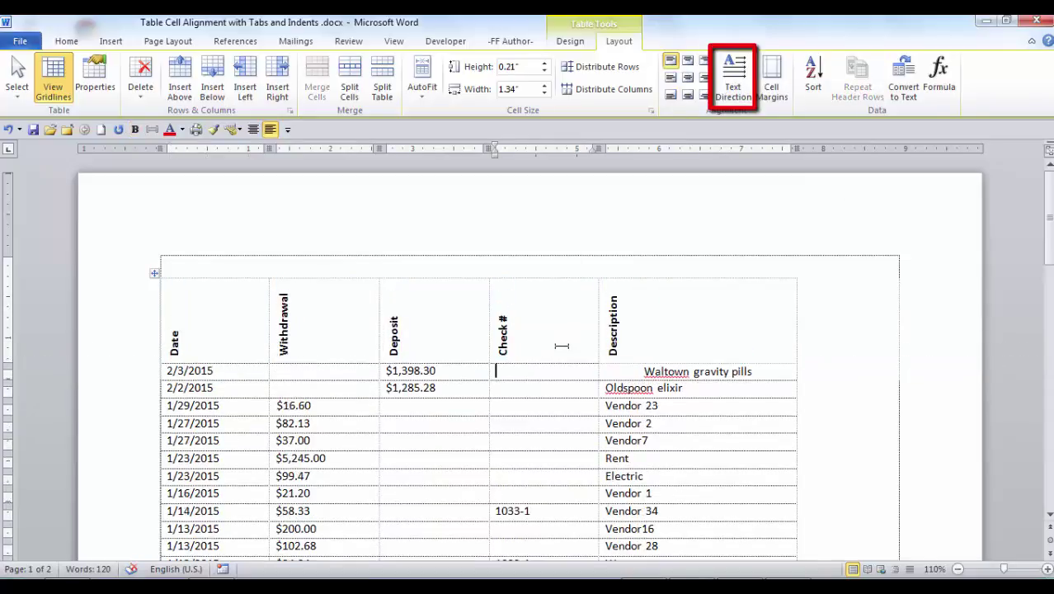
Select the entire table and AutoFit its column widths to their contents
{"action": "left_click", "coordinate": [154, 275]}
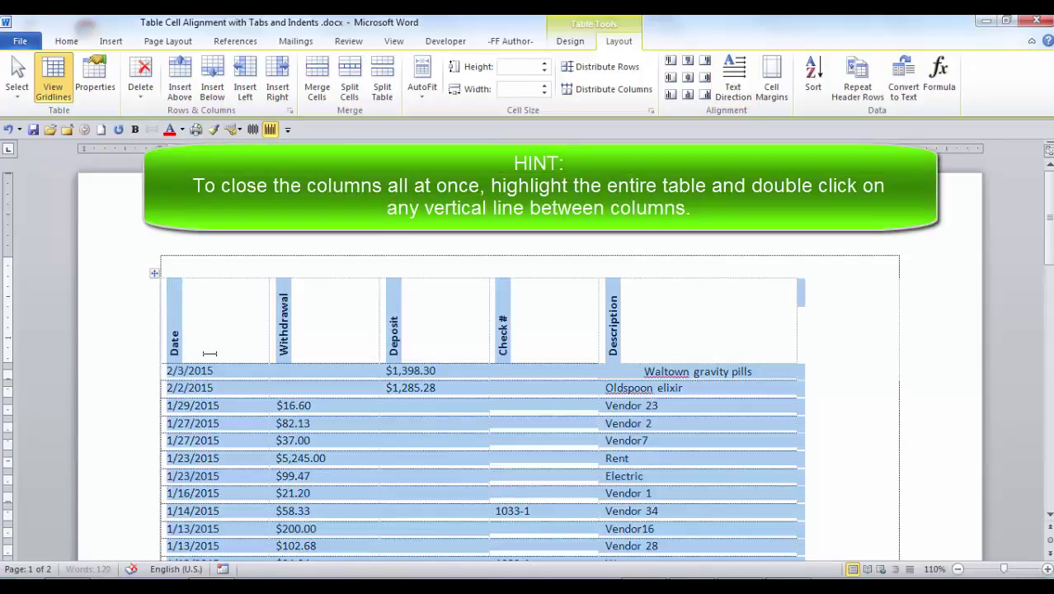
{"action": "double_click", "coordinate": [268, 338]}
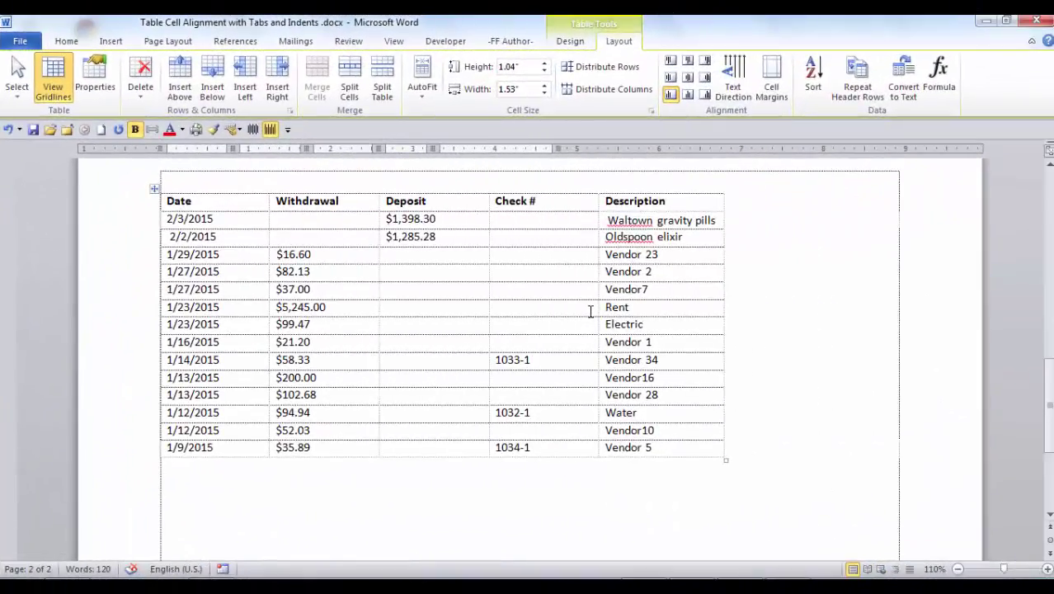
Insert a tab before $16.60 in the 1/29/2015 Withdrawal cell with Ctrl+Tab
{"action": "left_click", "coordinate": [163, 221]}
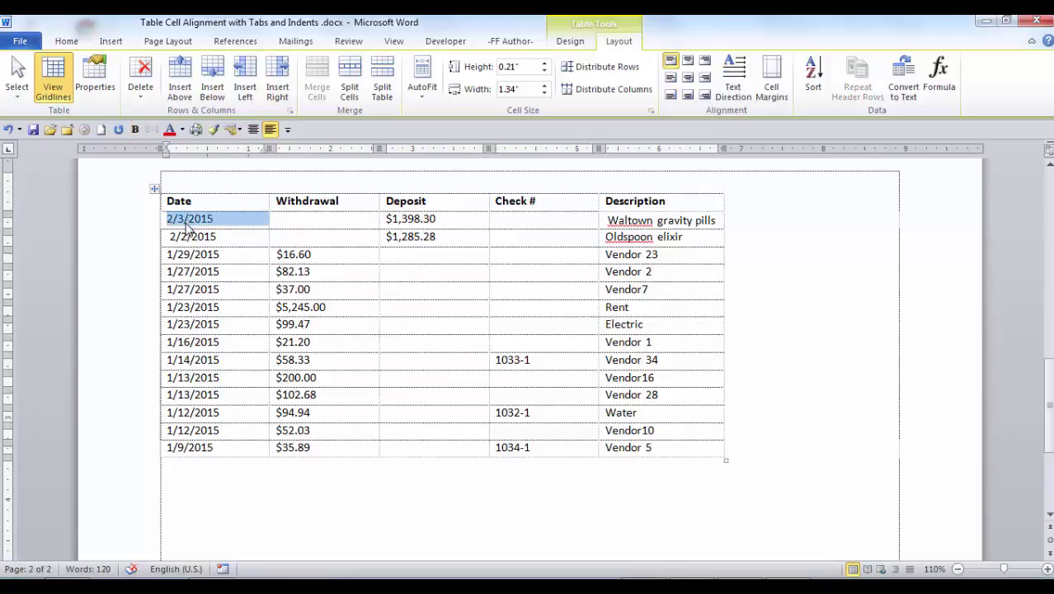
{"action": "key", "text": "Tab"}
{"action": "key", "text": "Tab"}
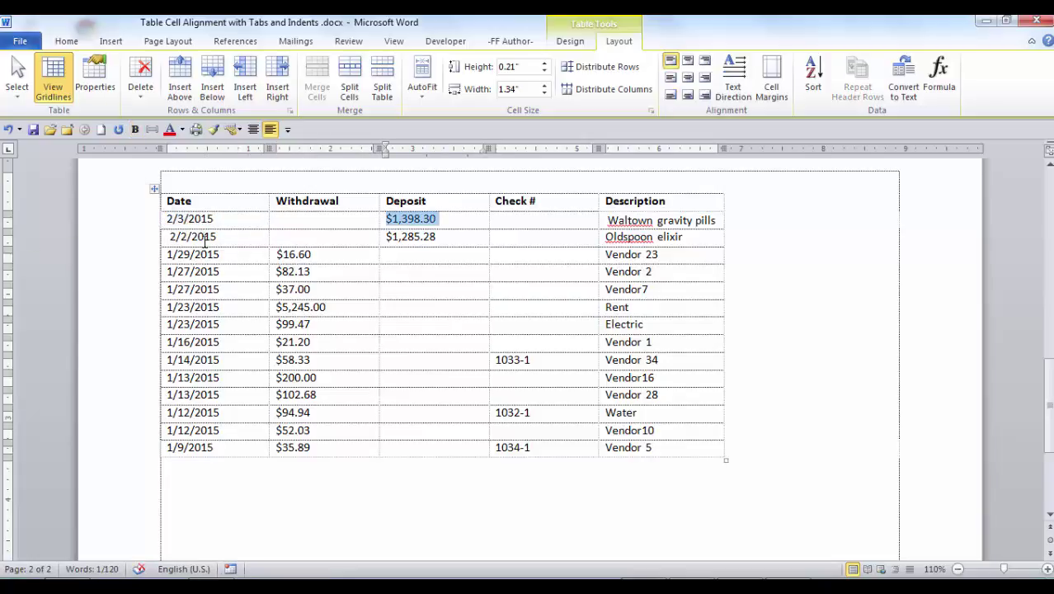
{"action": "left_click", "coordinate": [276, 255]}
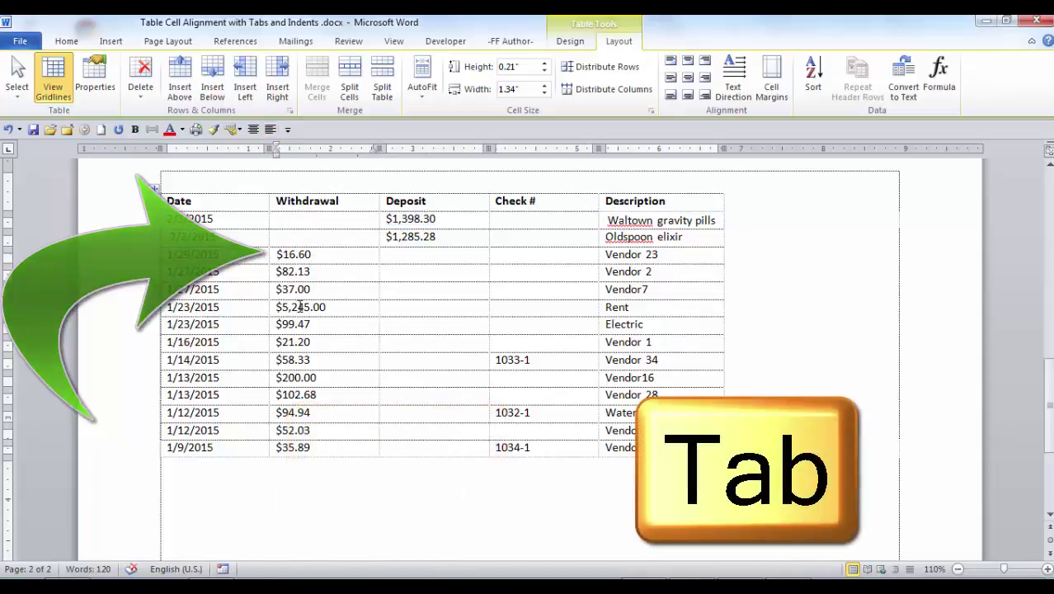
{"action": "key", "text": "ctrl+Tab"}
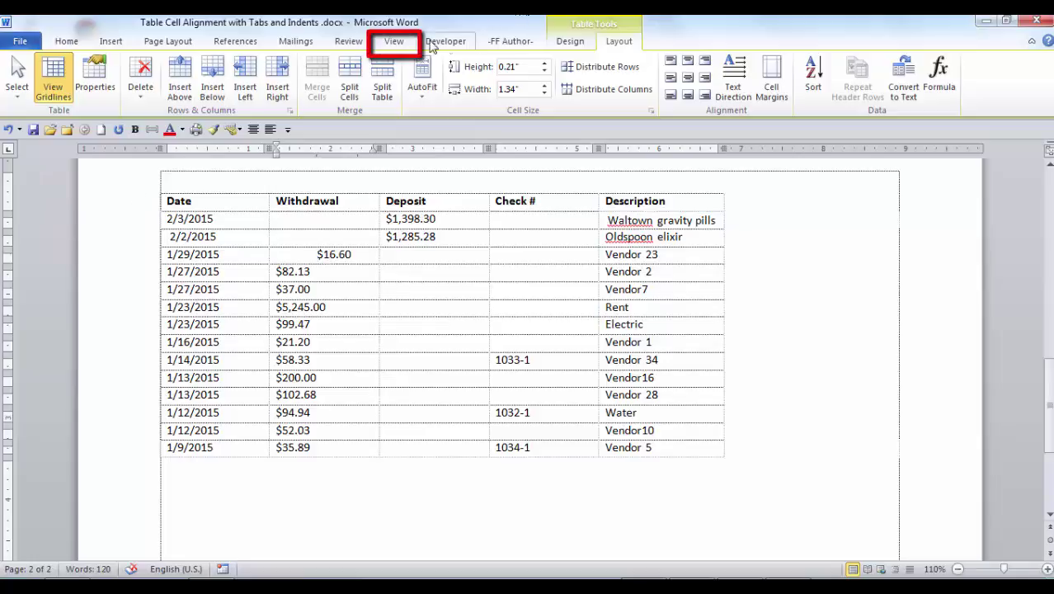
Turn on the ruler from the View tab and move the cursor above the table
{"action": "left_click", "coordinate": [397, 45]}
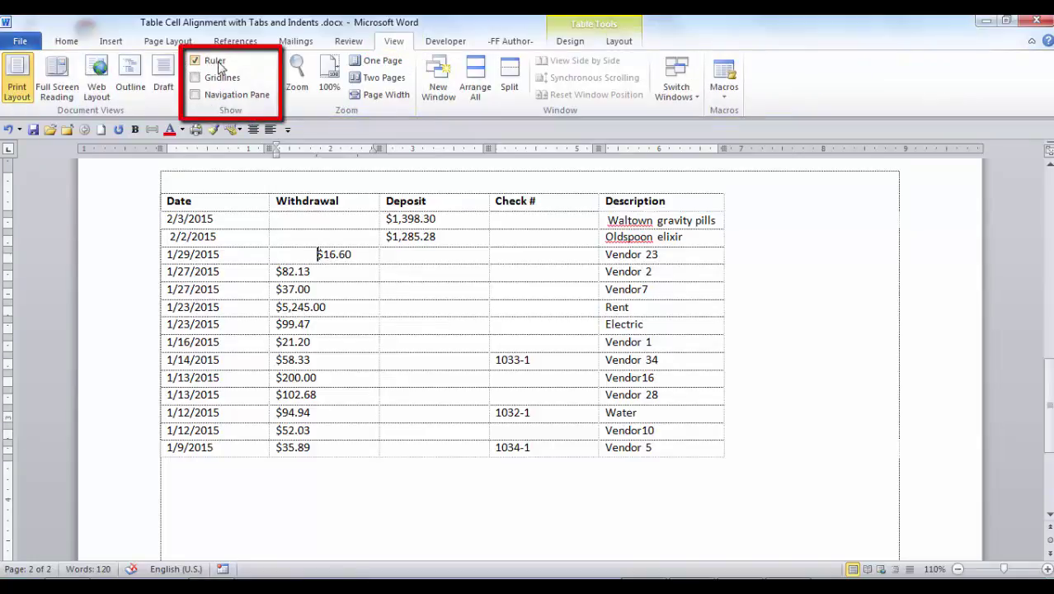
{"action": "left_click", "coordinate": [48, 169]}
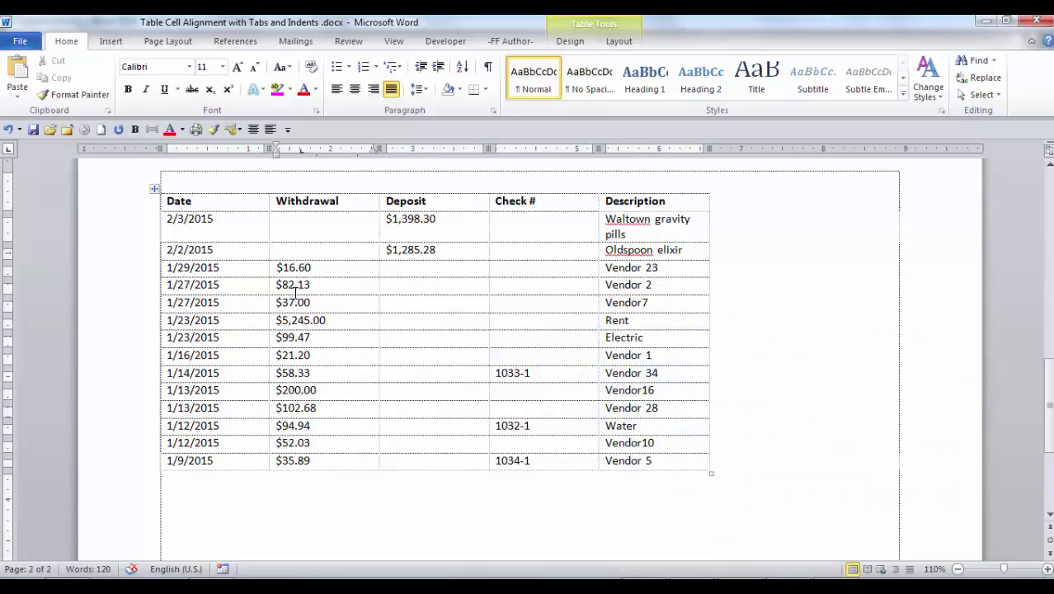
Tab $16.60 to the ruler tab stop and drag that stop further right
{"action": "key", "text": "ctrl+Tab"}
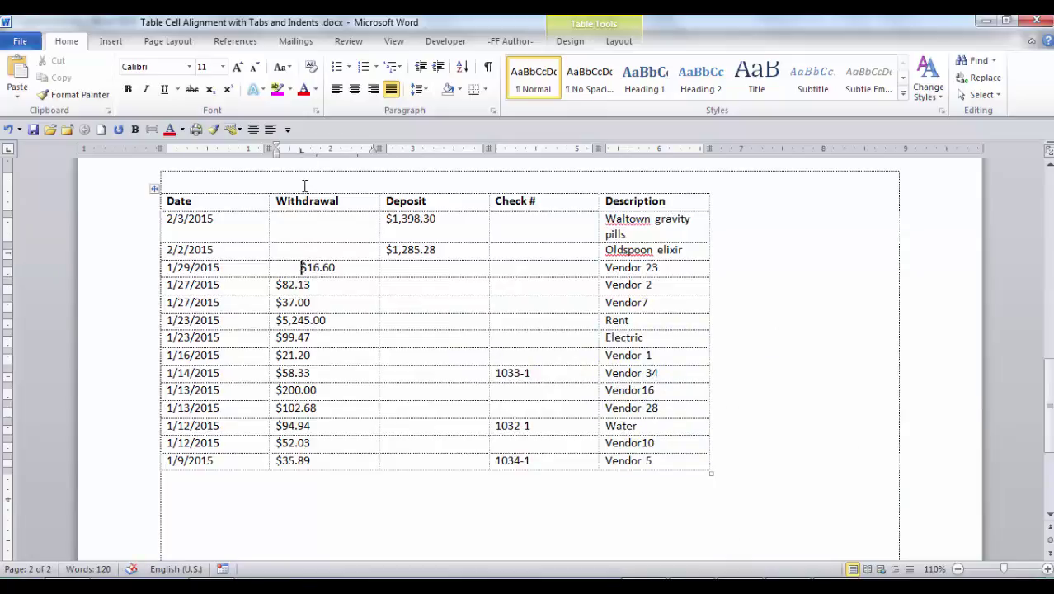
{"action": "mouse_move", "coordinate": [300, 151]}
{"action": "left_mouse_down"}
{"action": "mouse_move", "coordinate": [325, 151]}
{"action": "mouse_move", "coordinate": [301, 152]}
{"action": "left_mouse_up"}
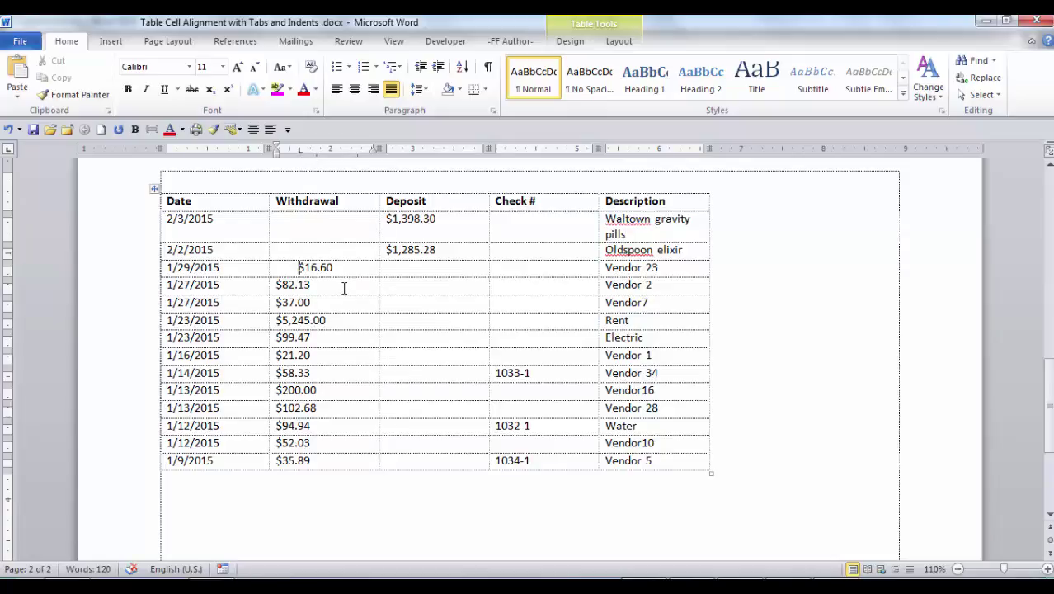
{"action": "left_click_drag", "start_coordinate": [338, 288], "coordinate": [332, 460]}
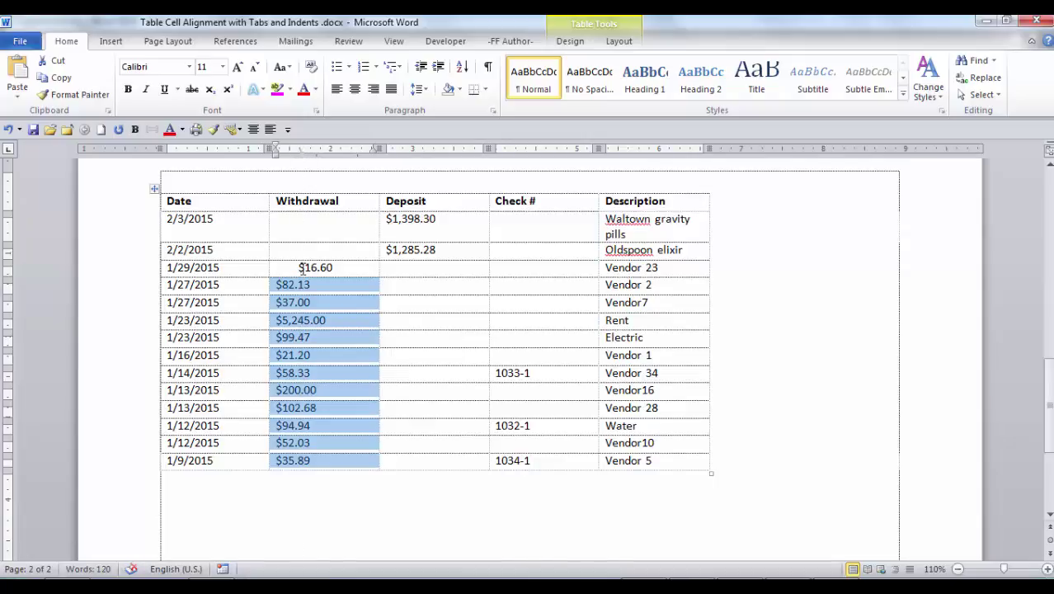
Tab $82.13, $37.00, $5,245.00 and $99.47 right to line up in the Withdrawal column
{"action": "left_click", "coordinate": [278, 289]}
{"action": "key", "text": "ctrl+Tab"}
{"action": "left_click", "coordinate": [277, 302]}
{"action": "key", "text": "ctrl+Tab"}
{"action": "left_click", "coordinate": [276, 320]}
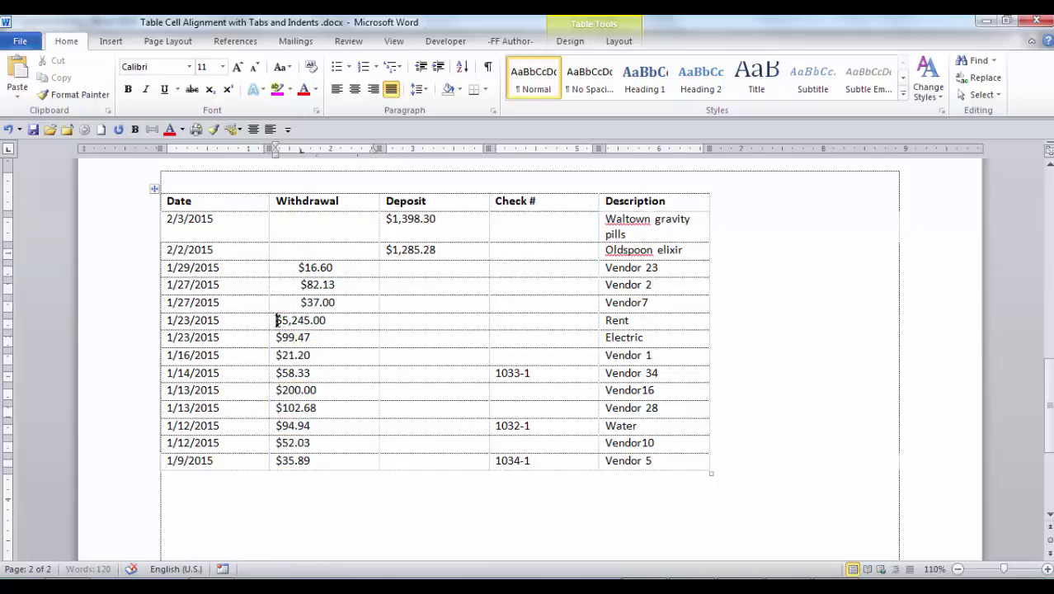
{"action": "key", "text": "ctrl+Tab"}
{"action": "left_click", "coordinate": [277, 337]}
{"action": "key", "text": "ctrl+Tab"}
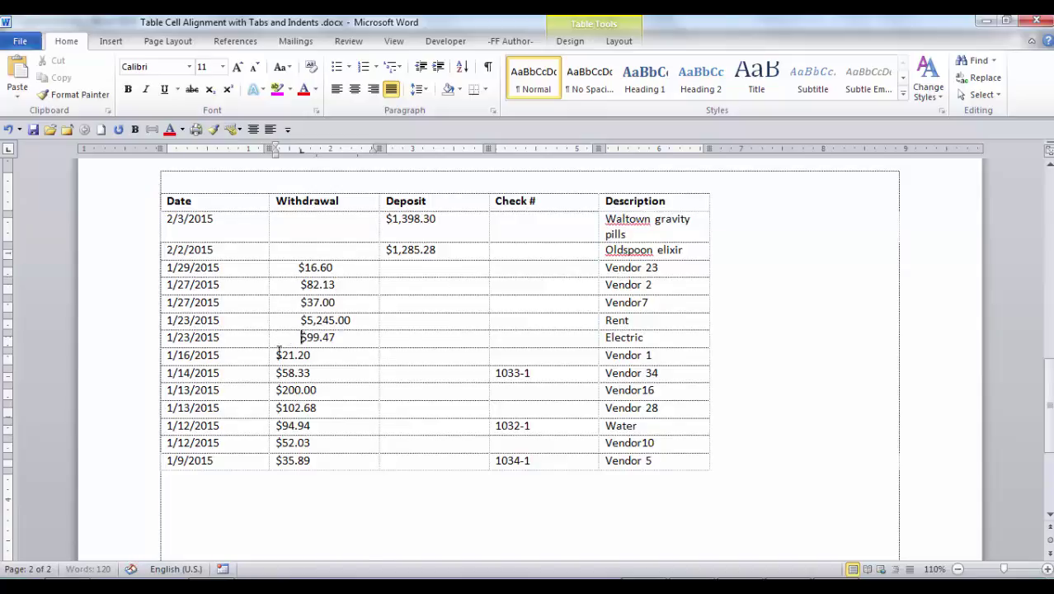
Select the withdrawal amounts and tab $82.13 further right to match $16.60
{"action": "left_click_drag", "start_coordinate": [359, 270], "coordinate": [329, 460]}
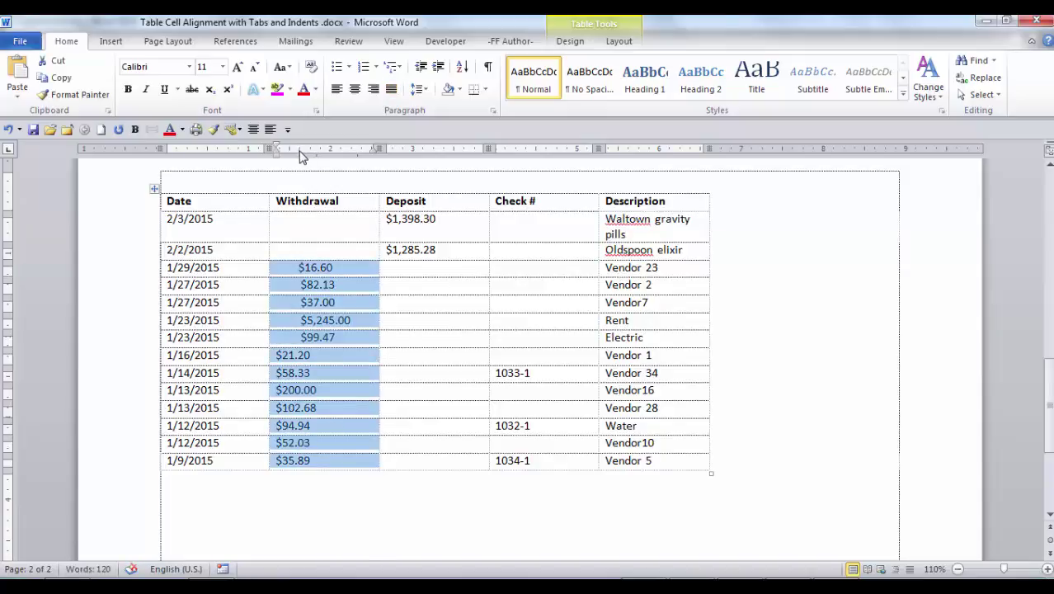
{"action": "left_click", "coordinate": [316, 266]}
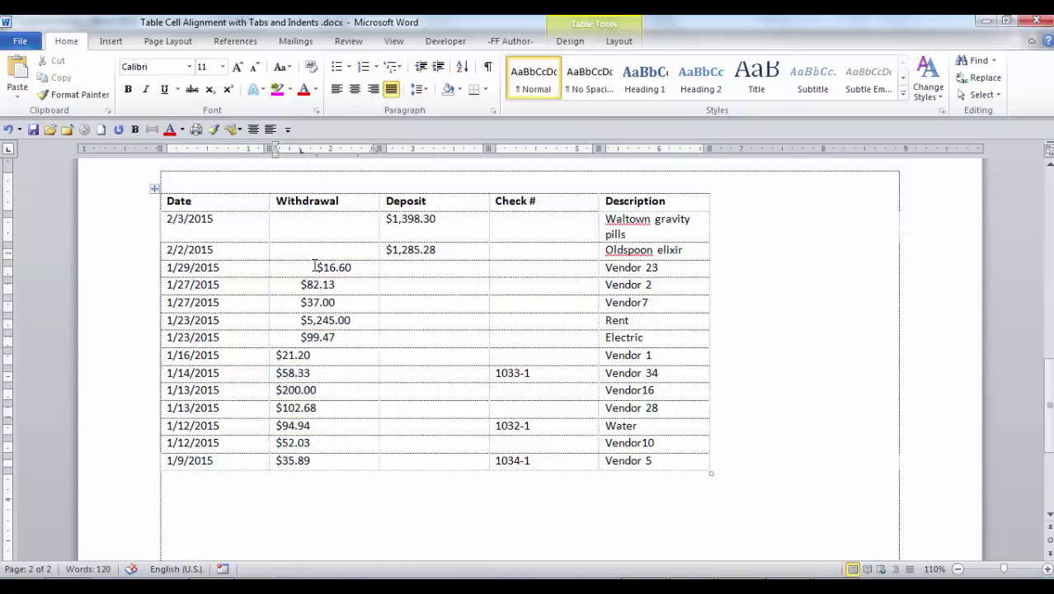
{"action": "key", "text": "ctrl+Tab"}
{"action": "left_click_drag", "start_coordinate": [387, 199], "coordinate": [464, 249]}
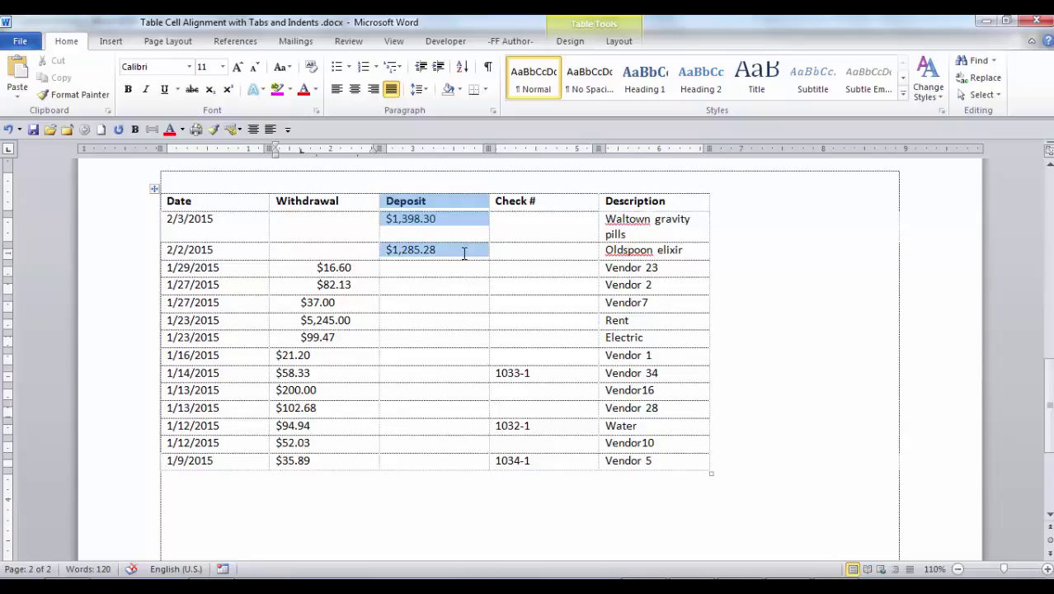
Left-align the Deposit cells and select the amounts $1,398.30 and $1,285.28
{"action": "key", "text": "ctrl+l"}
{"action": "left_click", "coordinate": [464, 254]}
{"action": "left_click_drag", "start_coordinate": [461, 221], "coordinate": [462, 259]}
Set a decimal tab stop near 3.4" on the ruler for the two Deposit amounts
{"action": "left_click", "coordinate": [9, 149]}
{"action": "left_click", "coordinate": [9, 150]}
{"action": "left_click", "coordinate": [8, 149]}
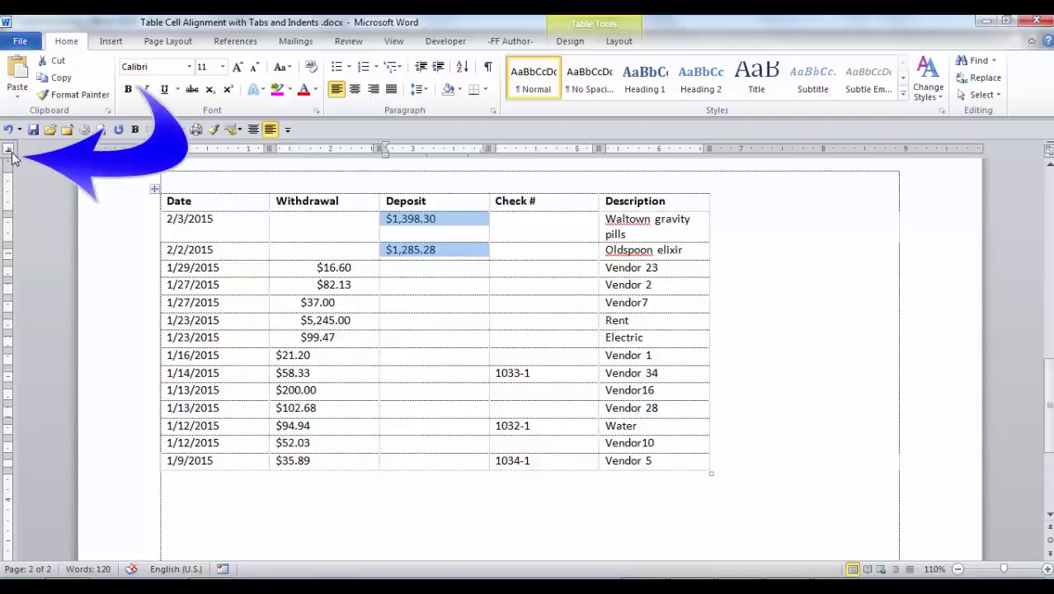
{"action": "left_click", "coordinate": [443, 149]}
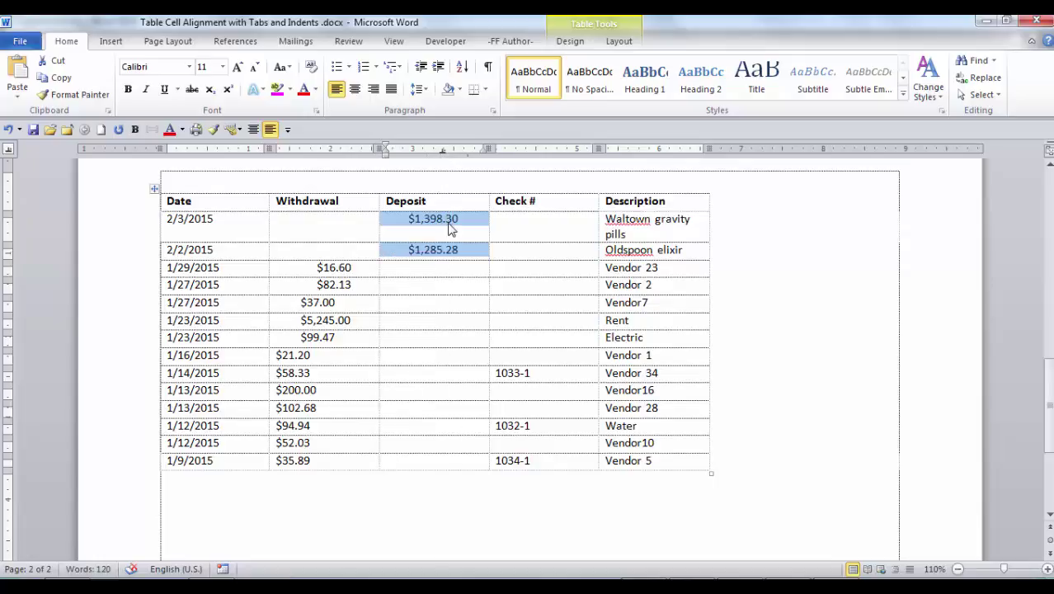
{"action": "left_click", "coordinate": [442, 269]}
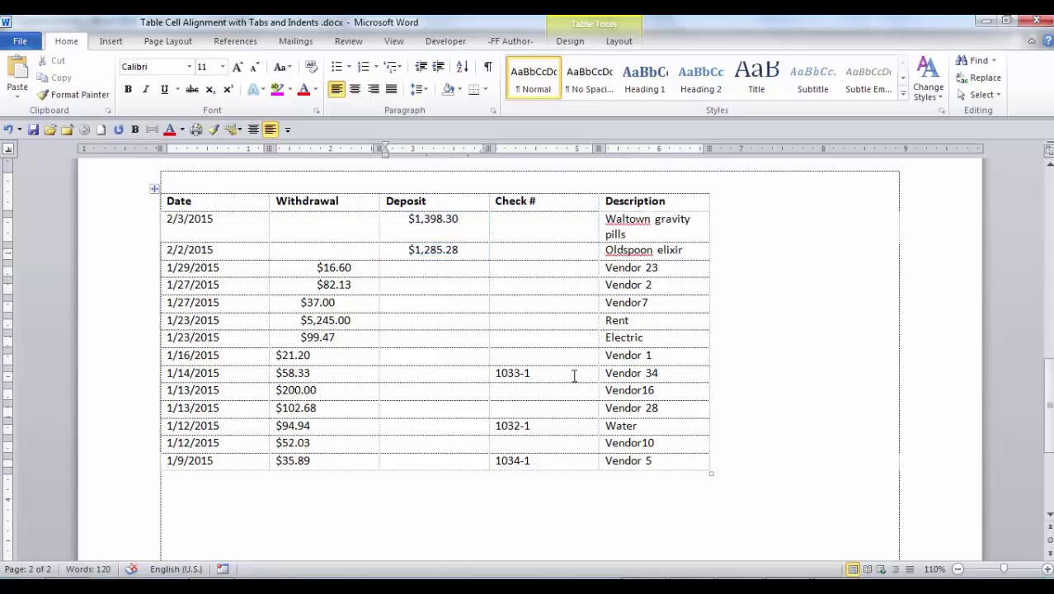
{"action": "left_click_drag", "start_coordinate": [574, 375], "coordinate": [573, 459]}
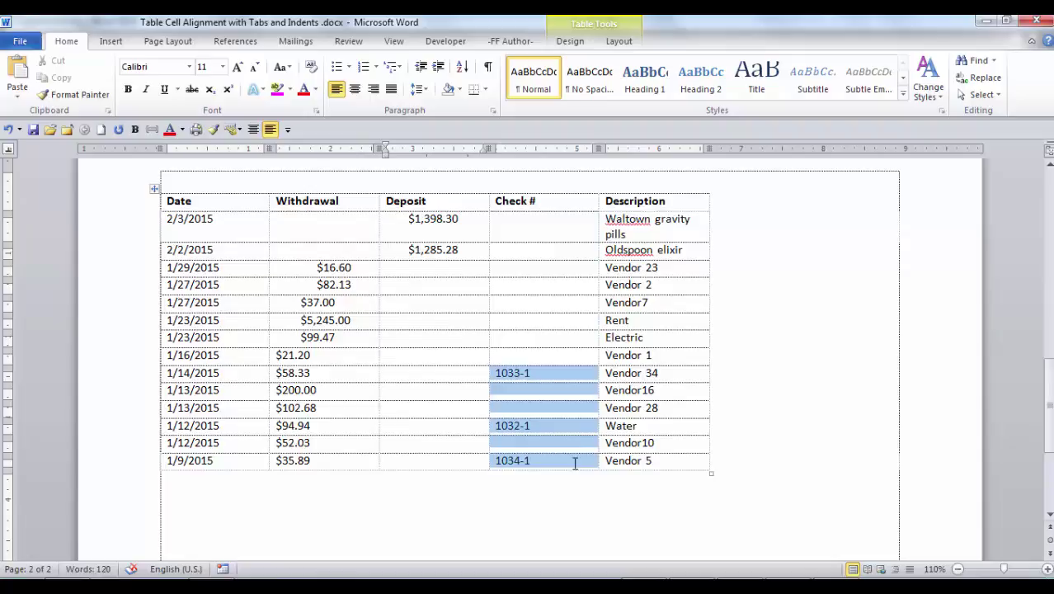
Add a ruler tab stop so check numbers 1033-1, 1032-1 and 1034-1 sit centred in the Check # column
{"action": "left_click", "coordinate": [544, 151]}
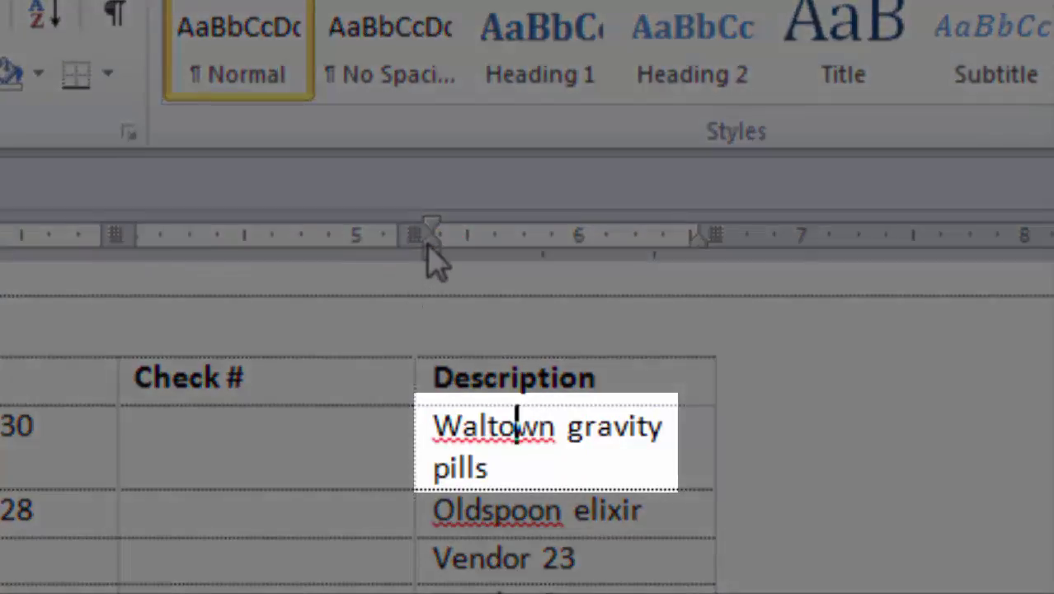
Drag the Left Indent marker until 'Waltown gravity pills' sits flush right in its Description cell
{"action": "mouse_move", "coordinate": [430, 246]}
{"action": "left_mouse_down"}
{"action": "mouse_move", "coordinate": [493, 241]}
{"action": "mouse_move", "coordinate": [431, 251]}
{"action": "left_mouse_up"}
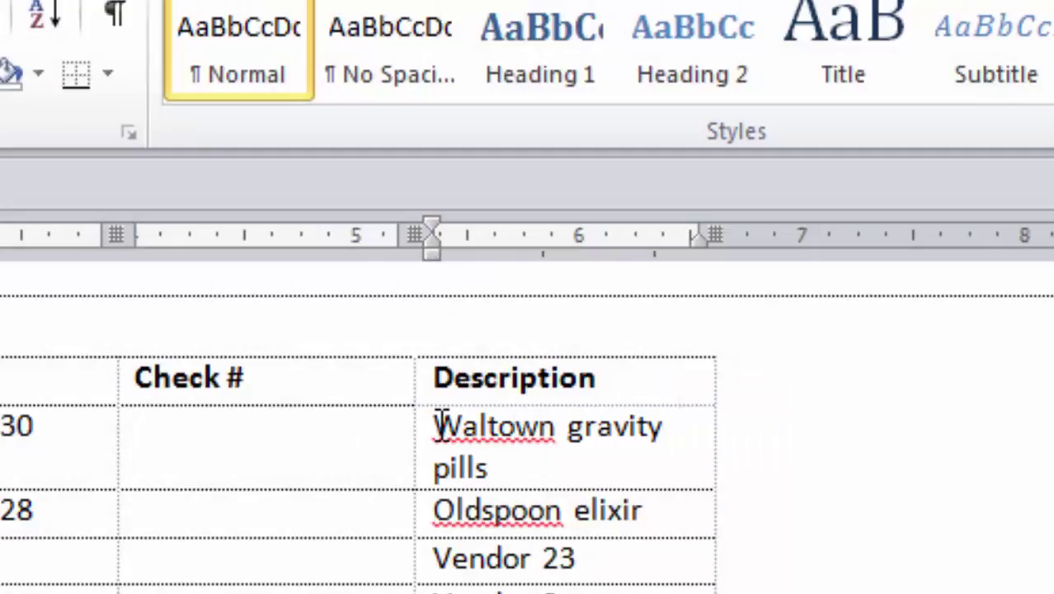
{"action": "left_click_drag", "start_coordinate": [435, 426], "coordinate": [522, 485]}
{"action": "mouse_move", "coordinate": [434, 255]}
{"action": "left_mouse_down"}
{"action": "mouse_move", "coordinate": [519, 254]}
{"action": "mouse_move", "coordinate": [444, 258]}
{"action": "left_mouse_up"}
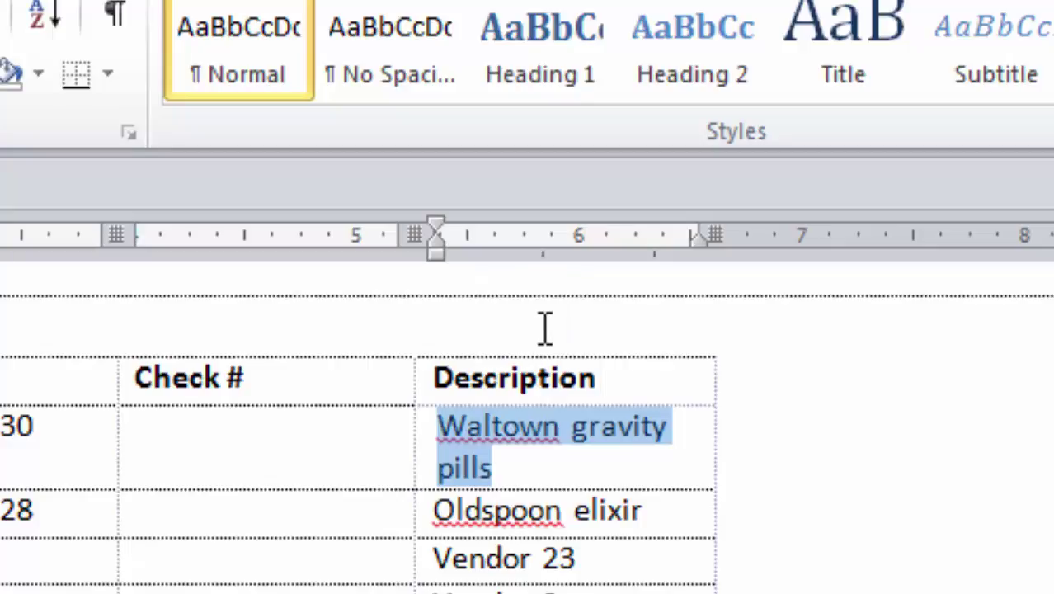
{"action": "left_click_drag", "start_coordinate": [437, 255], "coordinate": [494, 253]}
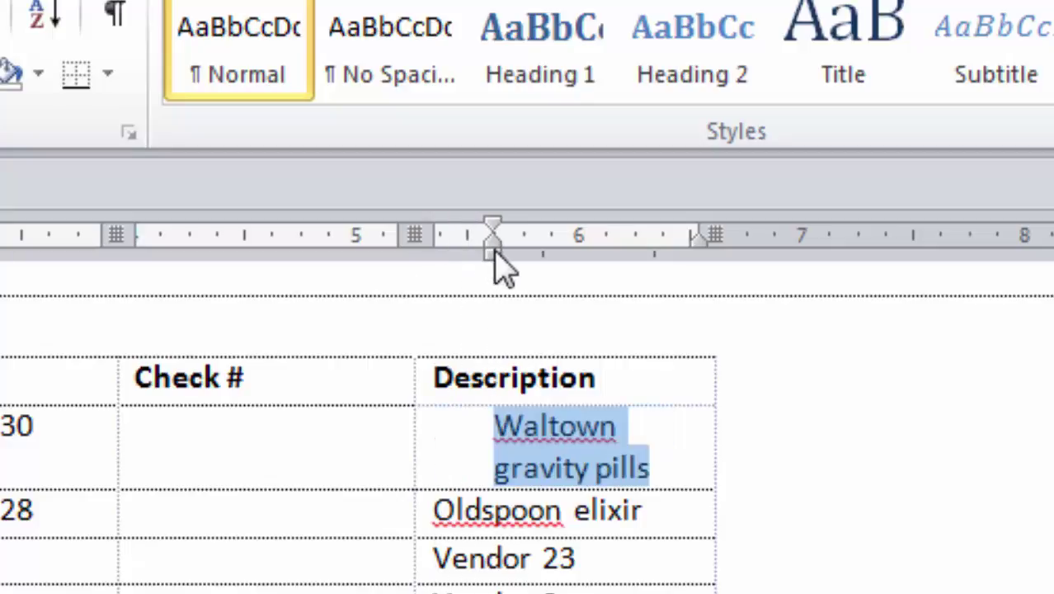
{"action": "left_click", "coordinate": [659, 437]}
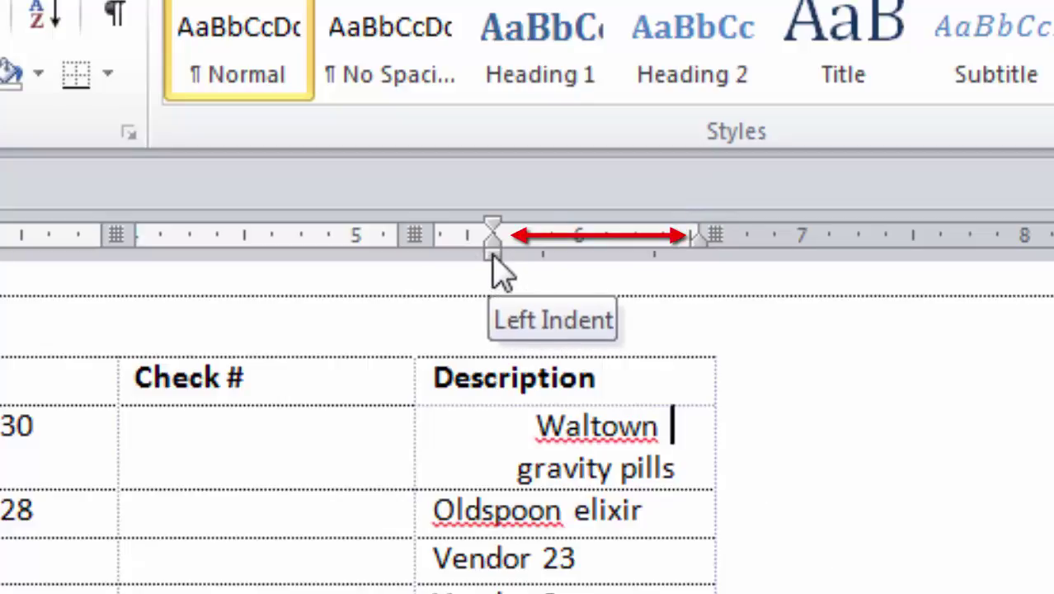
Apply Align Top Center to 'Waltown gravity pills' and reset its left indent to the cell edge
{"action": "left_click", "coordinate": [536, 1]}
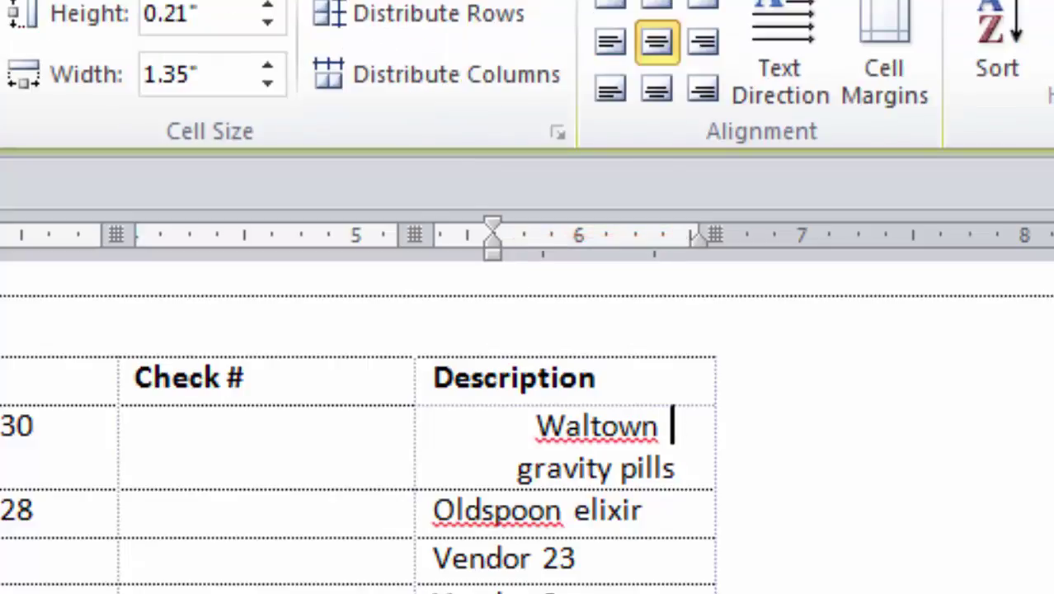
{"action": "left_click", "coordinate": [659, 46]}
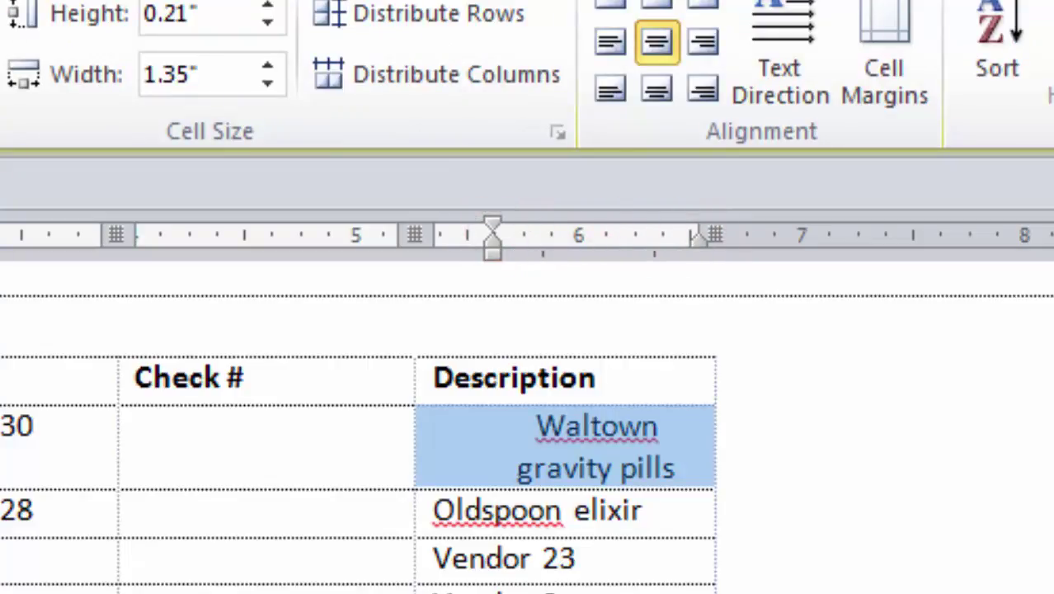
{"action": "left_click_drag", "start_coordinate": [495, 247], "coordinate": [439, 262]}
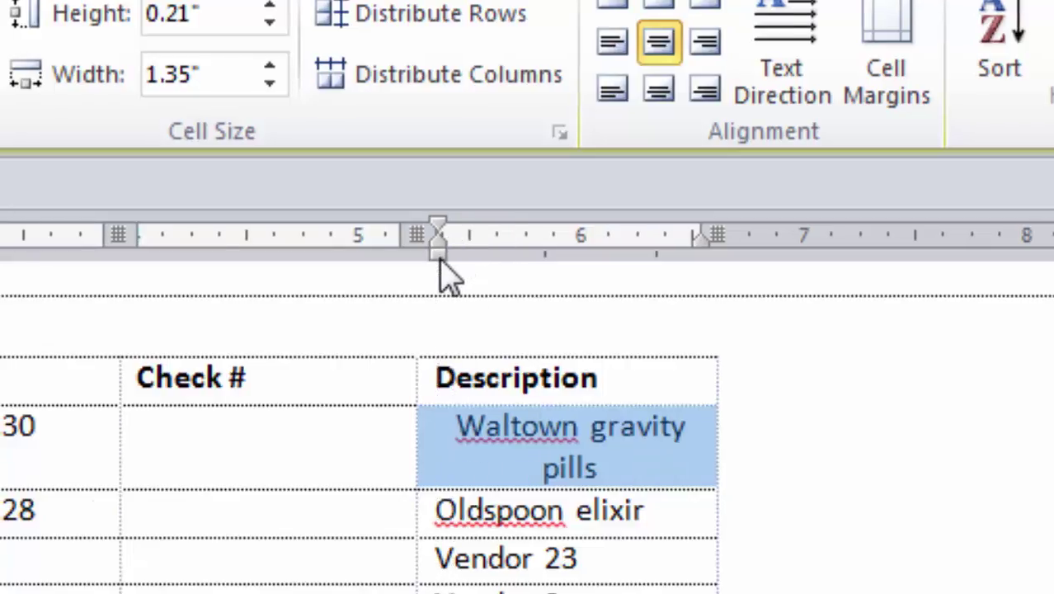
{"action": "left_click", "coordinate": [829, 540]}
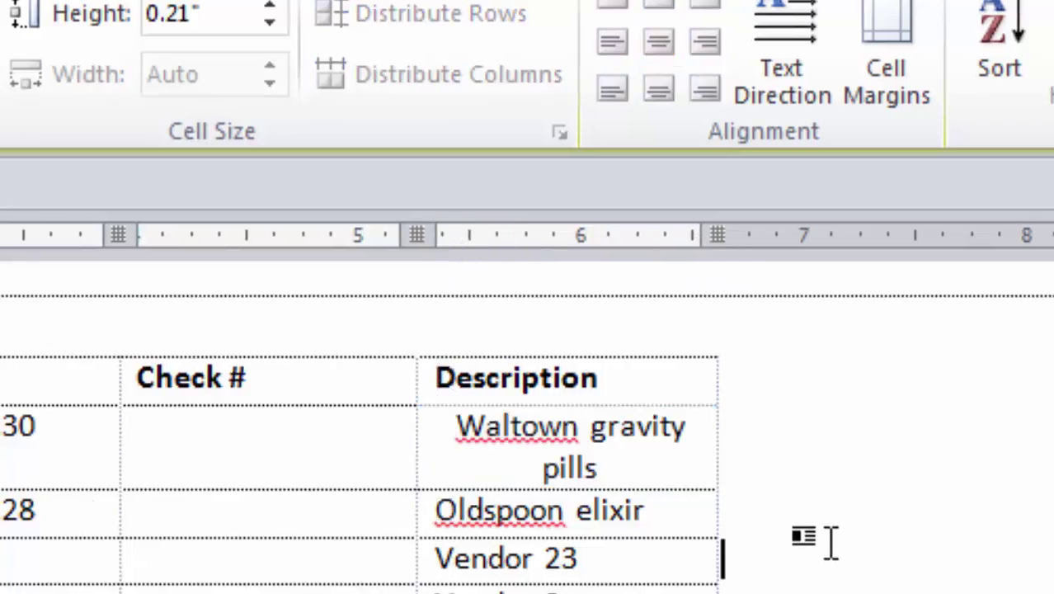
Adjust the First Line, Hanging and Left Indent markers so 'Waltown gravity' wraps above a centred 'pills'
{"action": "left_click", "coordinate": [540, 453]}
{"action": "left_click_drag", "start_coordinate": [446, 223], "coordinate": [481, 222]}
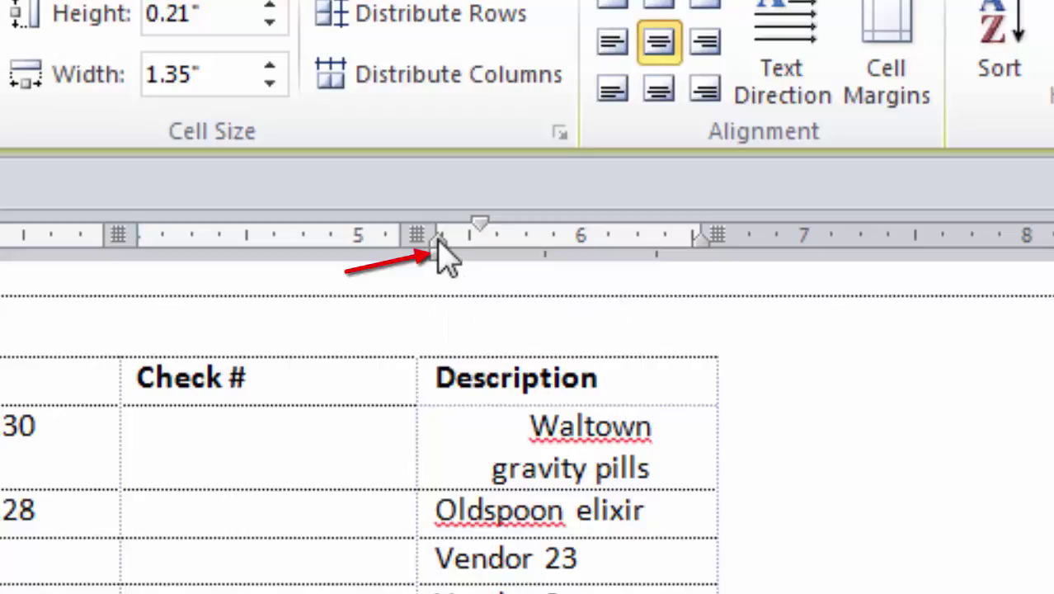
{"action": "left_click_drag", "start_coordinate": [439, 241], "coordinate": [524, 247]}
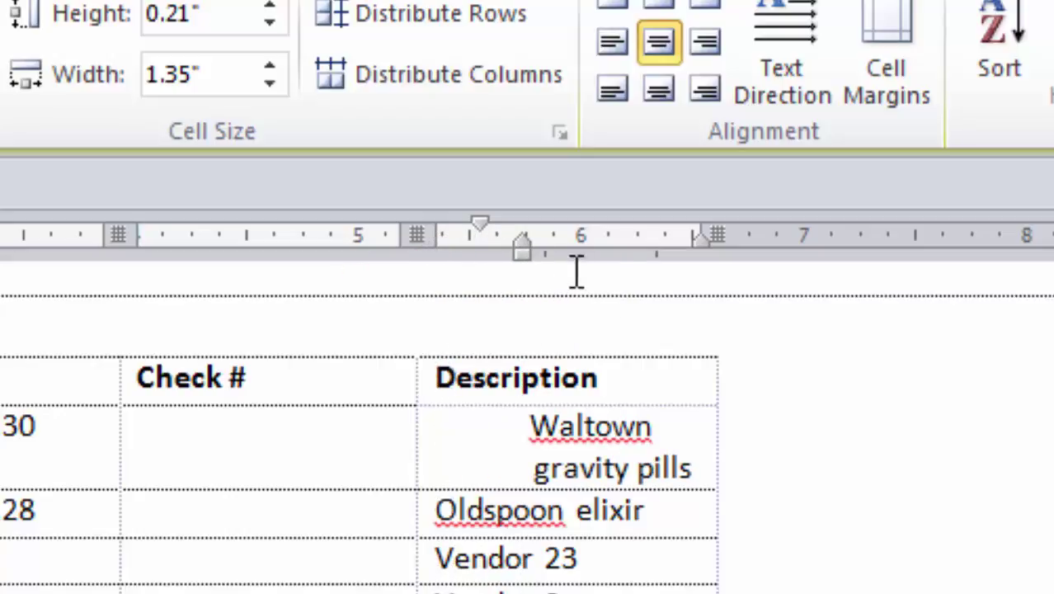
{"action": "mouse_move", "coordinate": [524, 250]}
{"action": "left_mouse_down"}
{"action": "mouse_move", "coordinate": [495, 250]}
{"action": "mouse_move", "coordinate": [558, 251]}
{"action": "mouse_move", "coordinate": [495, 264]}
{"action": "mouse_move", "coordinate": [508, 254]}
{"action": "left_mouse_up"}
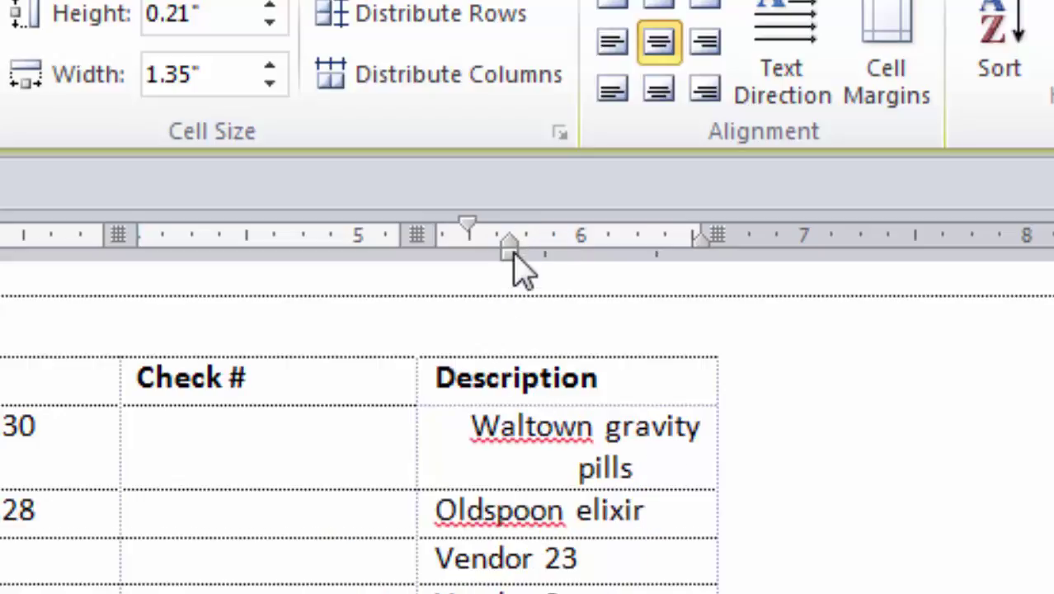
{"action": "left_click_drag", "start_coordinate": [511, 245], "coordinate": [468, 241]}
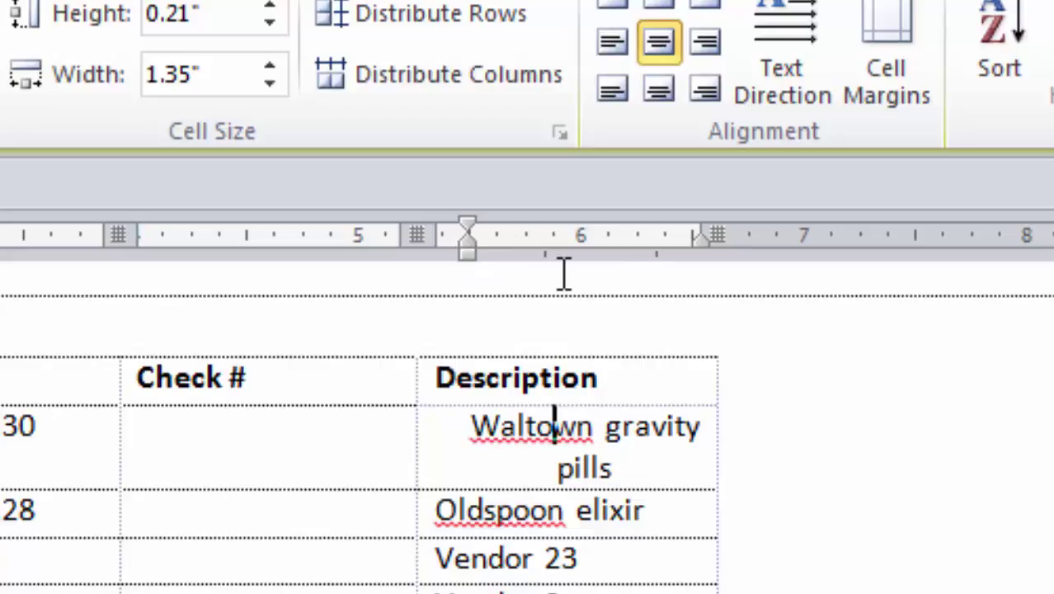